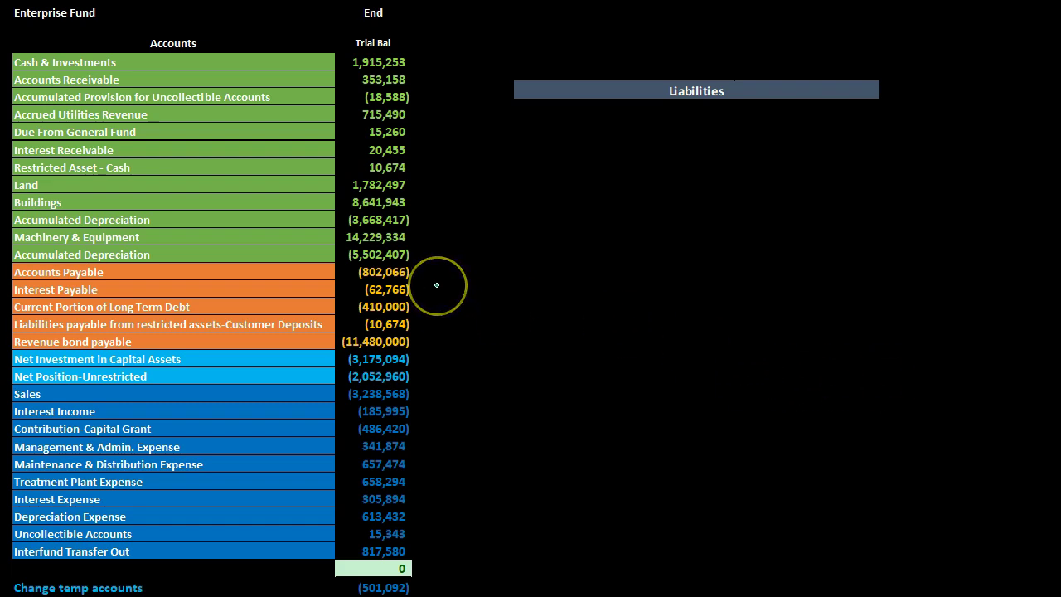
# - Show Accounts Payable, Interest Payable and Current Portion of Long Term Debt totalling 1,274,832, then the restricted-assets heading
pyautogui.press('Right')
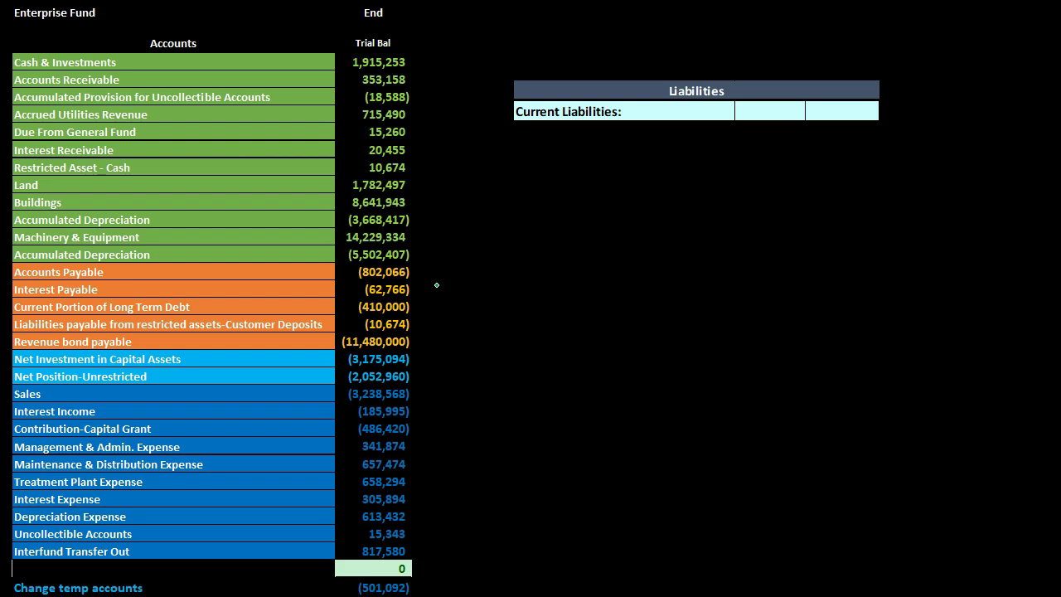
pyautogui.press('Right')
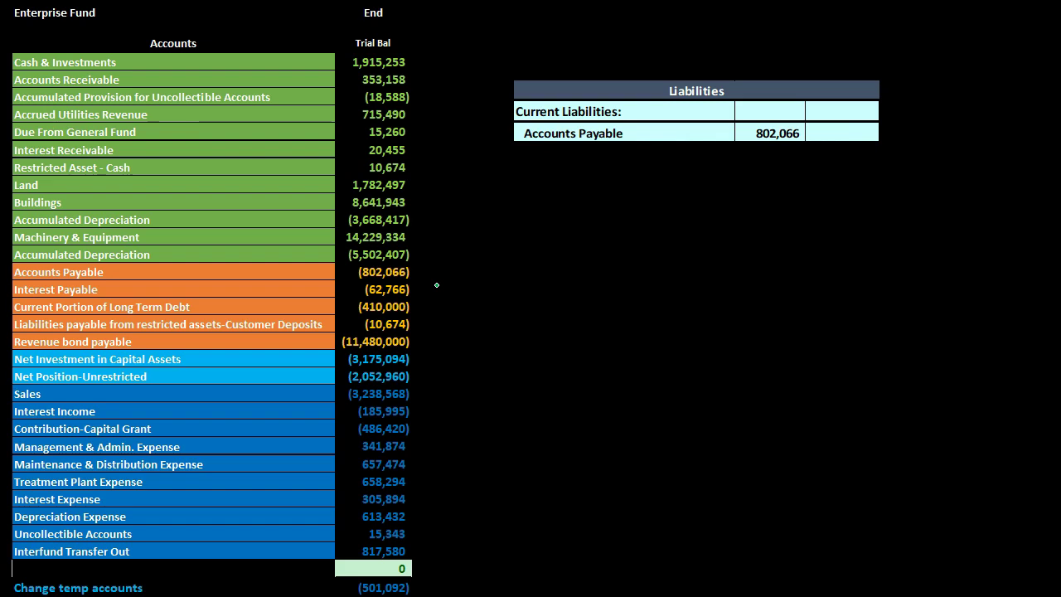
pyautogui.press('Right')
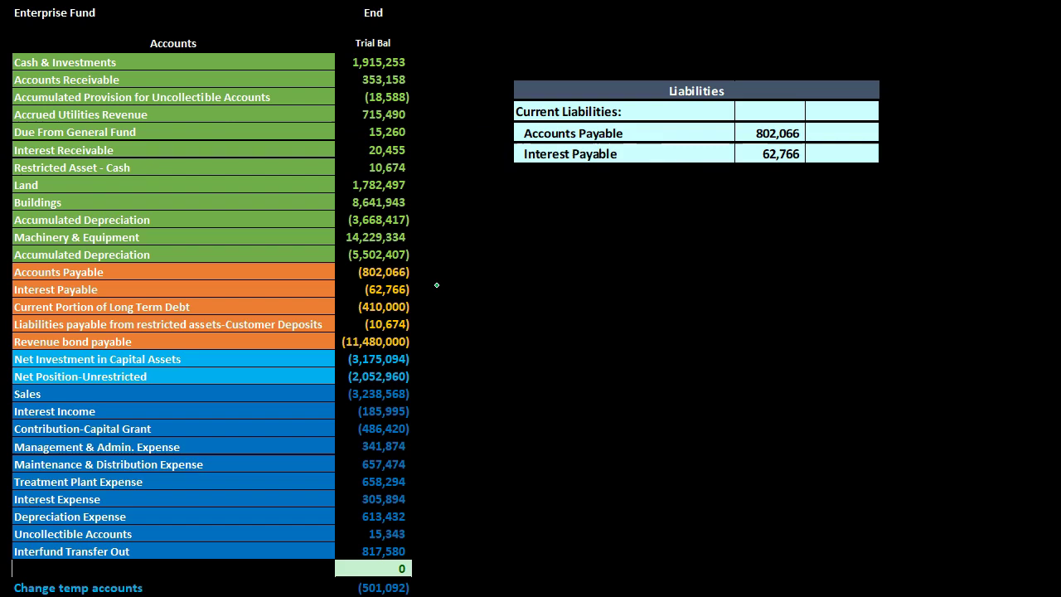
pyautogui.press('Right')
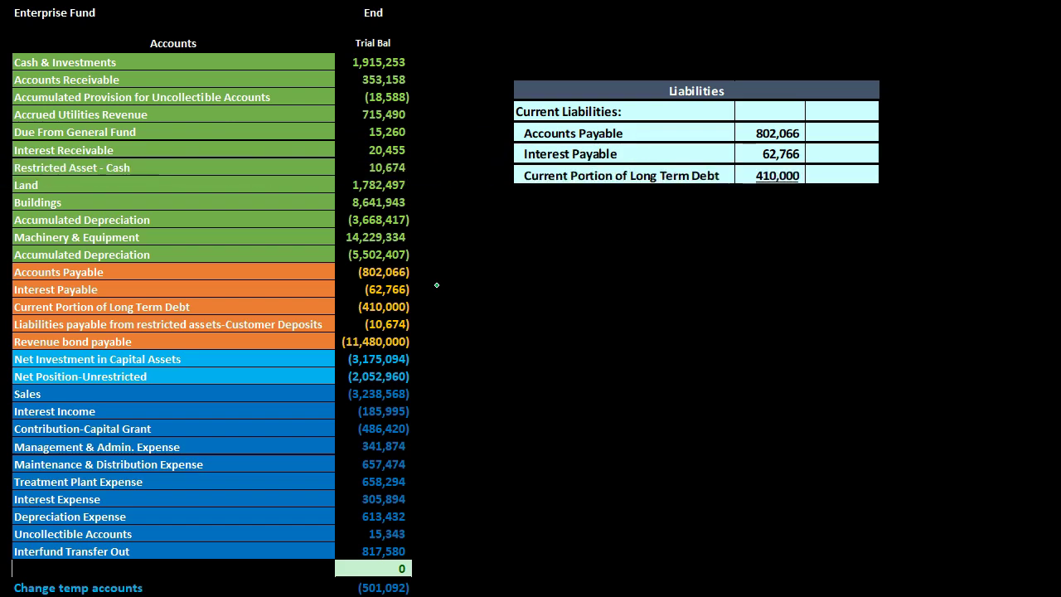
pyautogui.press('Right')
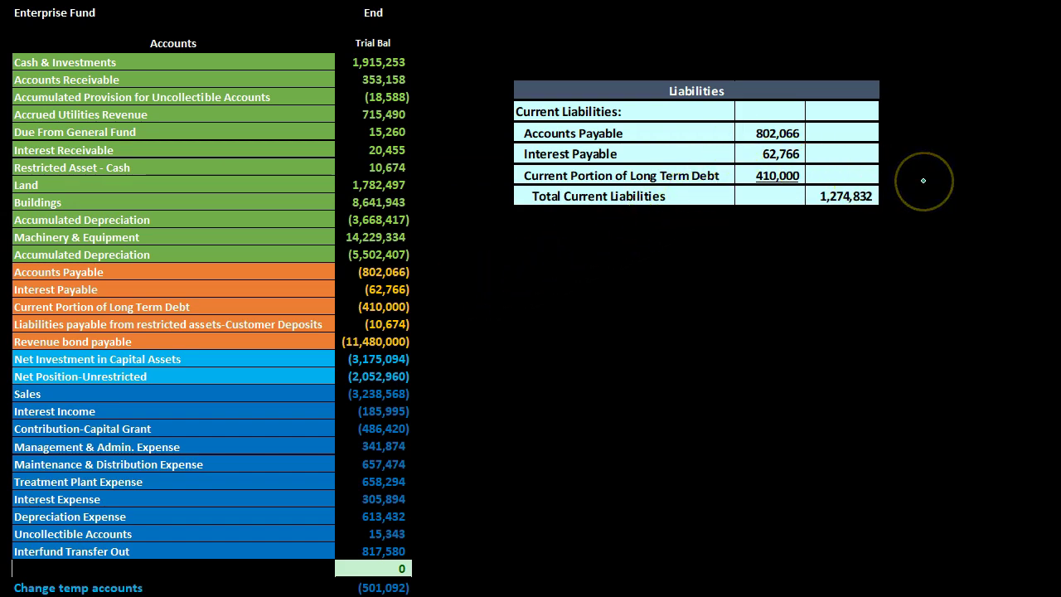
pyautogui.press('Right')
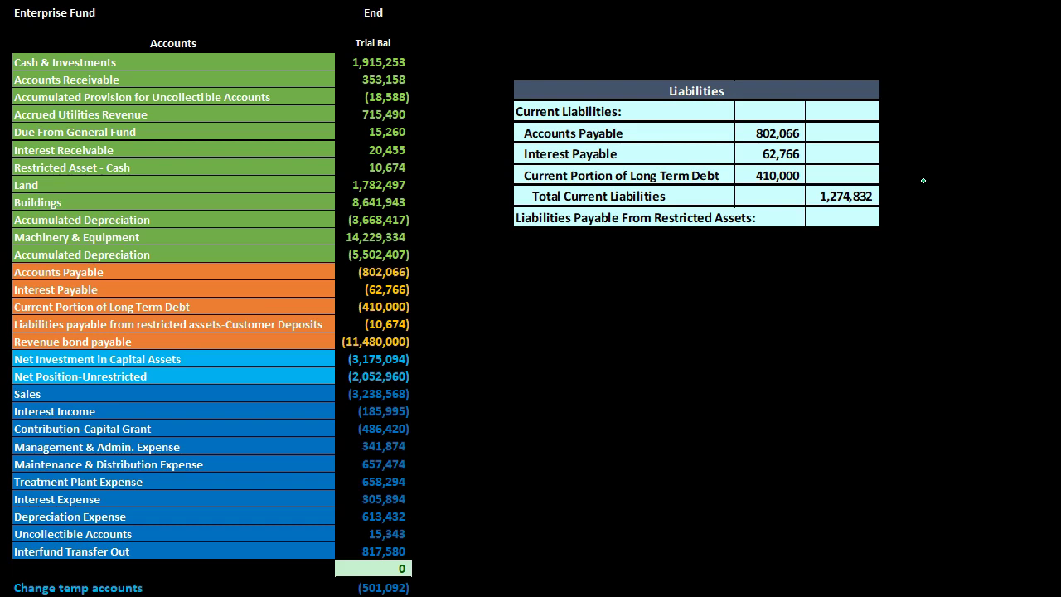
# - Add Customer Deposits 10,674, the Long-Term Liabilities heading and Revenue bond payable 11,480,000
pyautogui.press('Right')
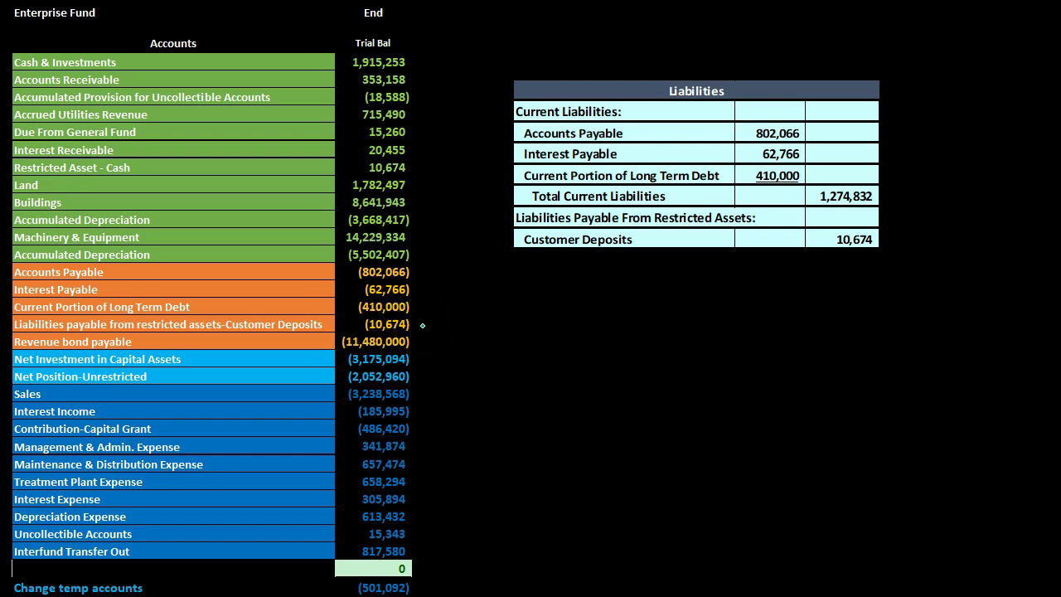
pyautogui.press('Right')
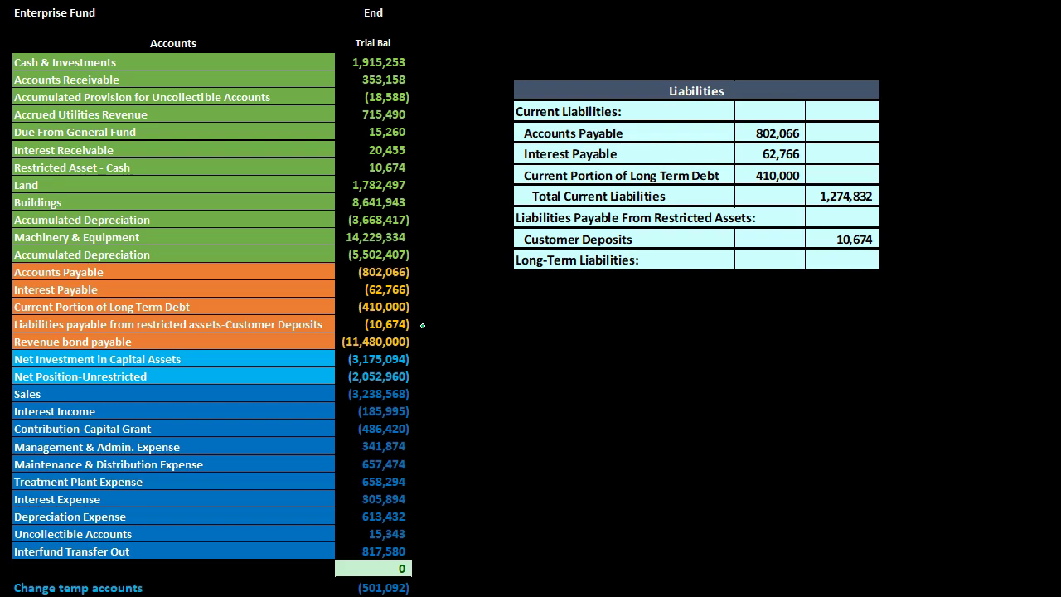
pyautogui.press('Right')
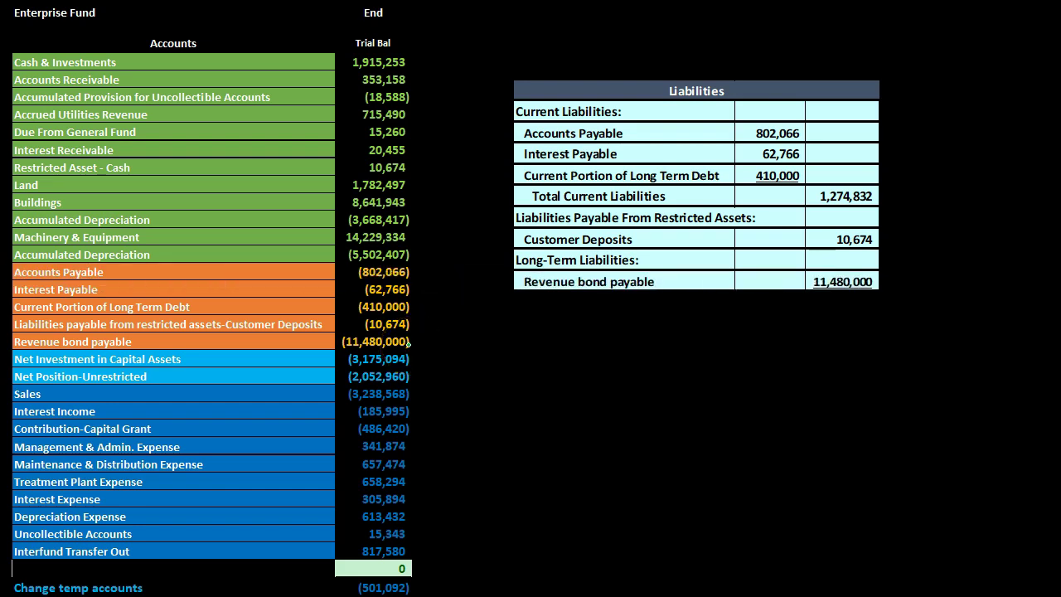
# - Show the Total Liabilities of 12,765,506 and begin the Net Position heading
pyautogui.click(983, 296)
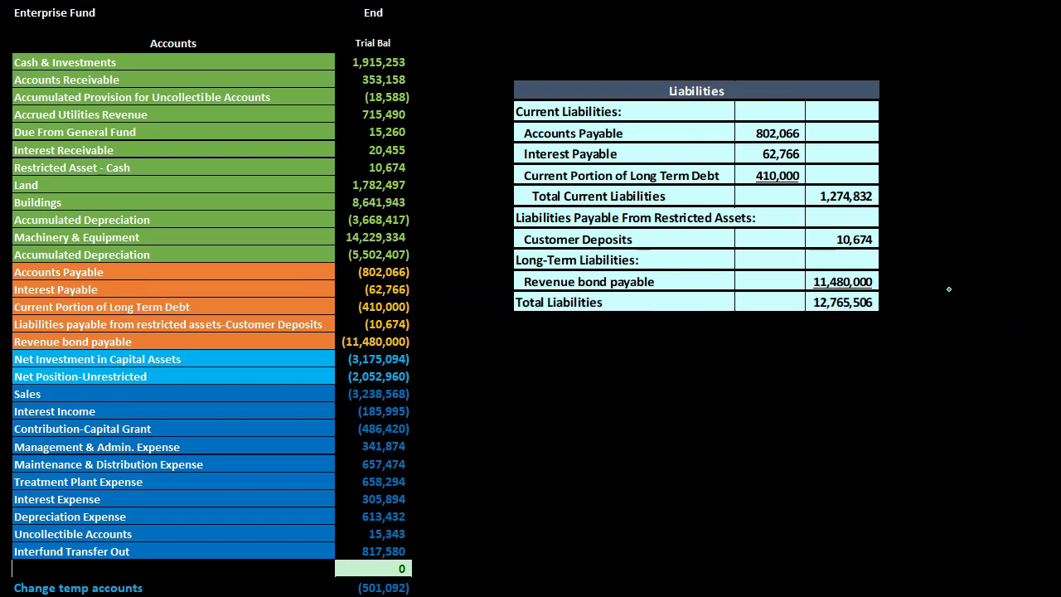
pyautogui.click(920, 216)
pyautogui.click(919, 231)
pyautogui.click(916, 265)
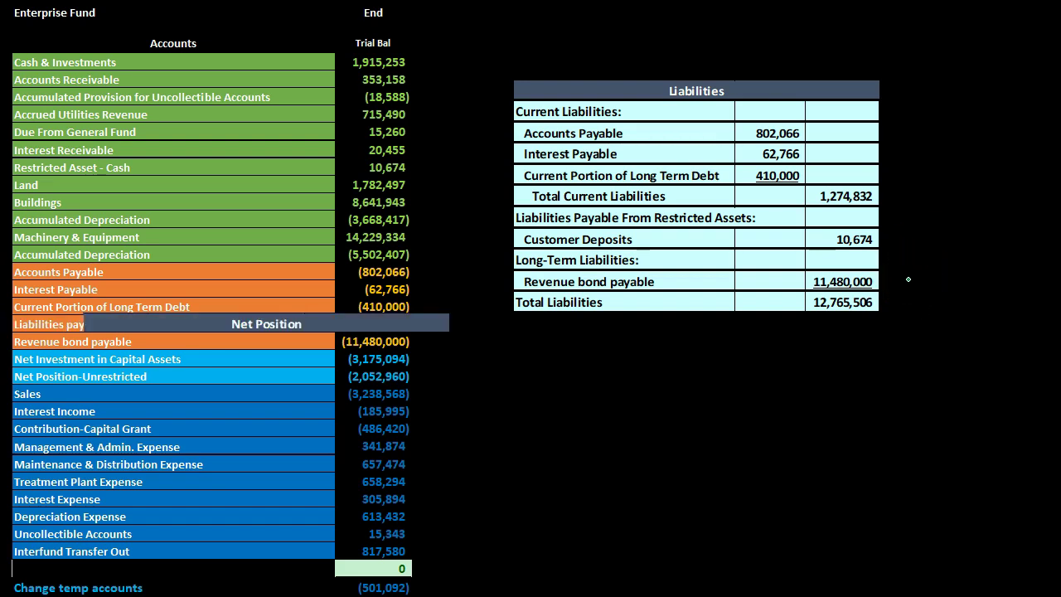
# - Show Net Investment in Capital Assets 3,364,209, Net Position-Unrestricted 2,364,937 and Total Net Position 5,729,146
pyautogui.click(918, 272)
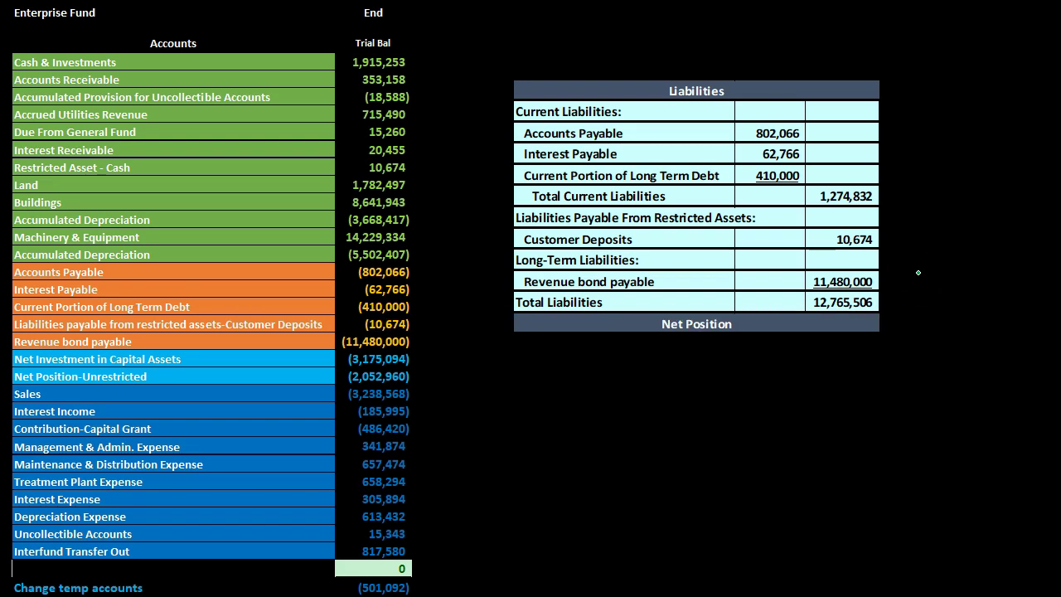
pyautogui.click(918, 272)
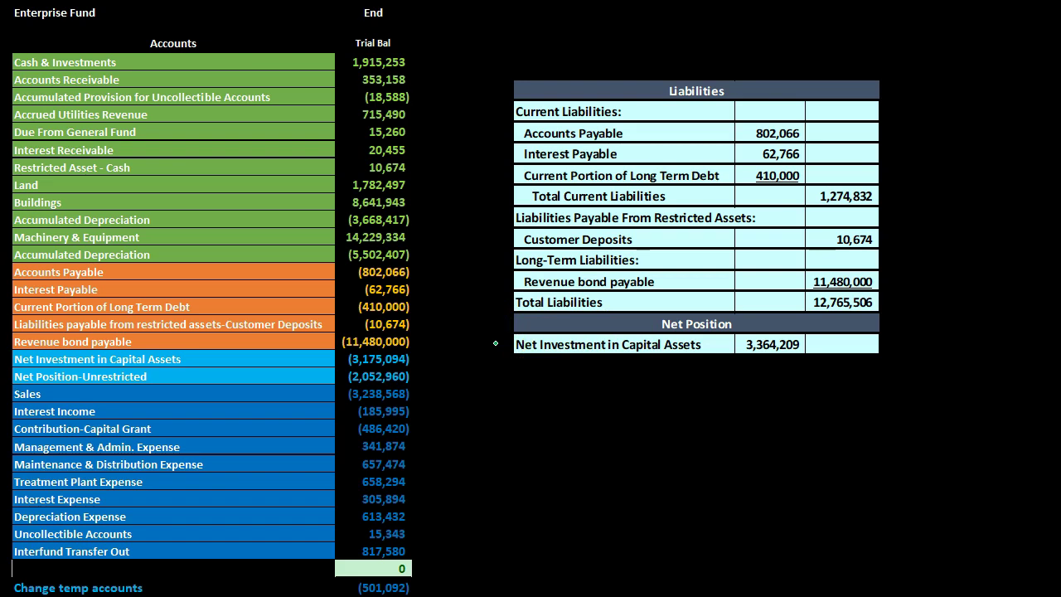
pyautogui.press('Right')
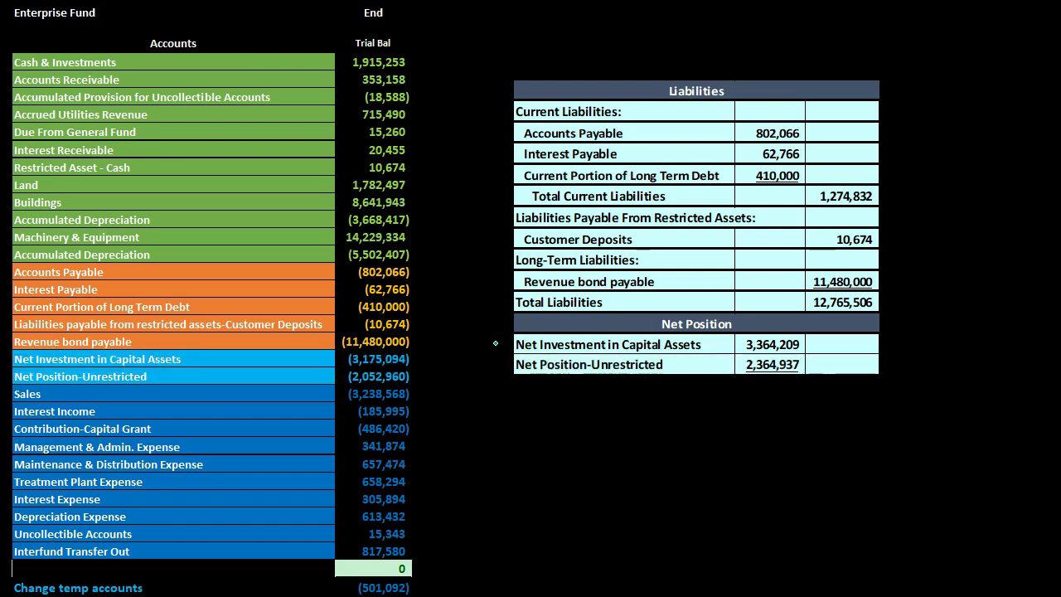
pyautogui.press('Right')
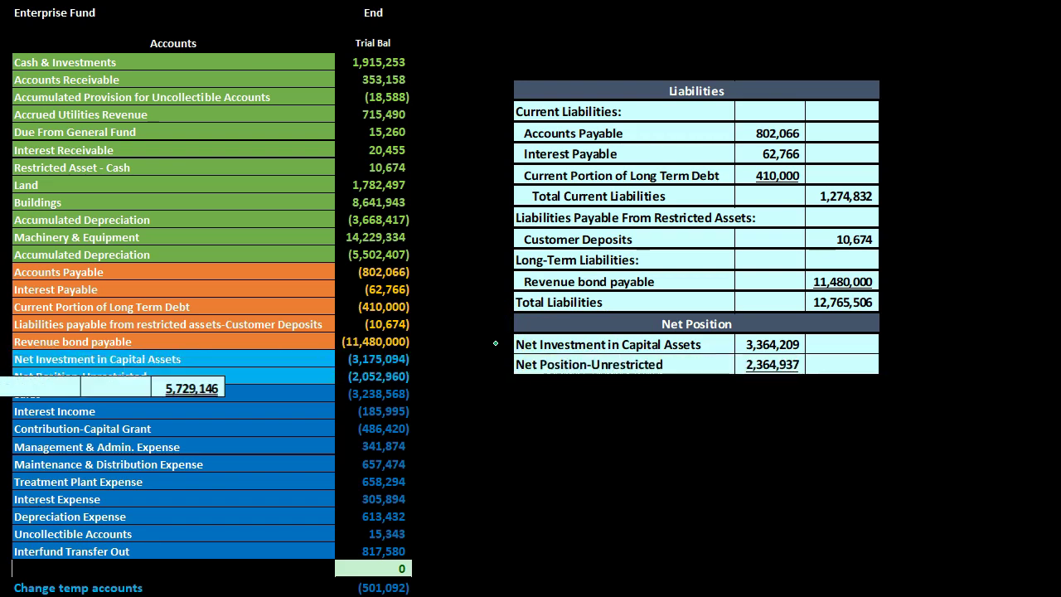
pyautogui.click(779, 414)
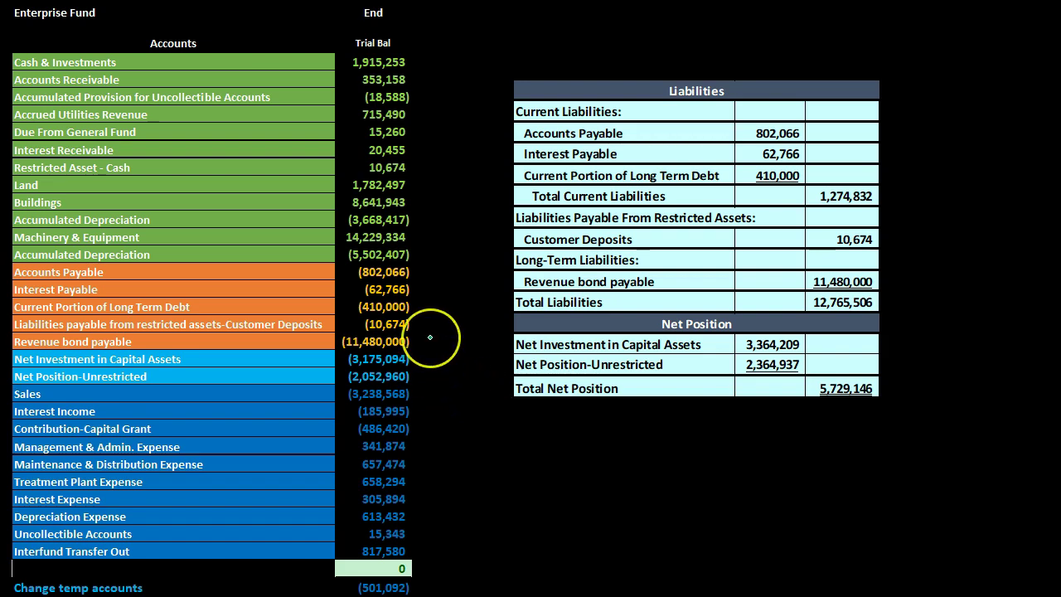
# - In Calculator, add credits 3,175,094 to 486,420 and subtract 341,874, 657,474, 658,294 and 305,894
pyautogui.press('XF86Calculator')
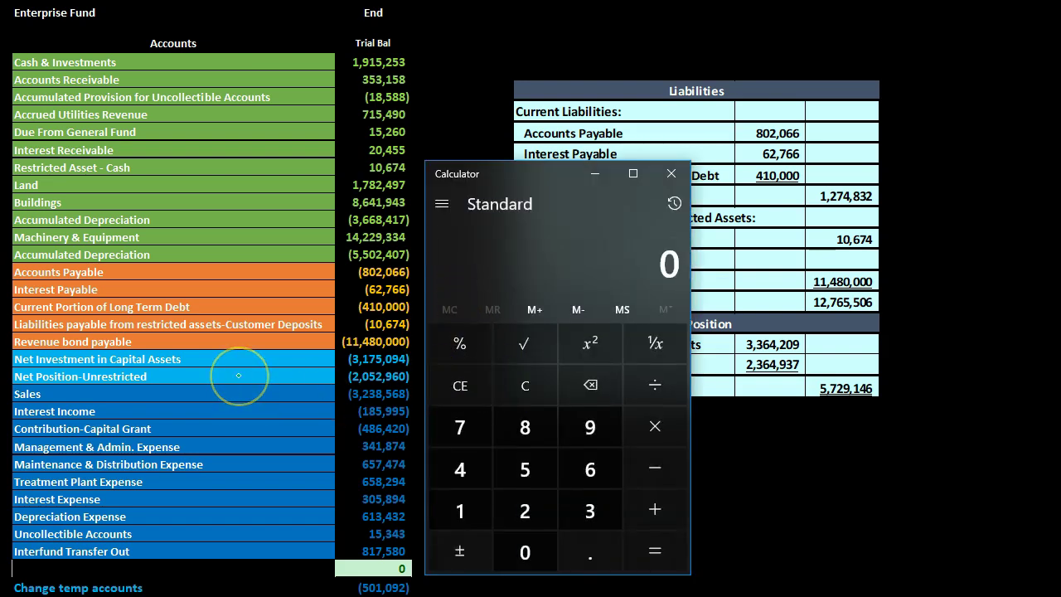
pyautogui.write('317509')
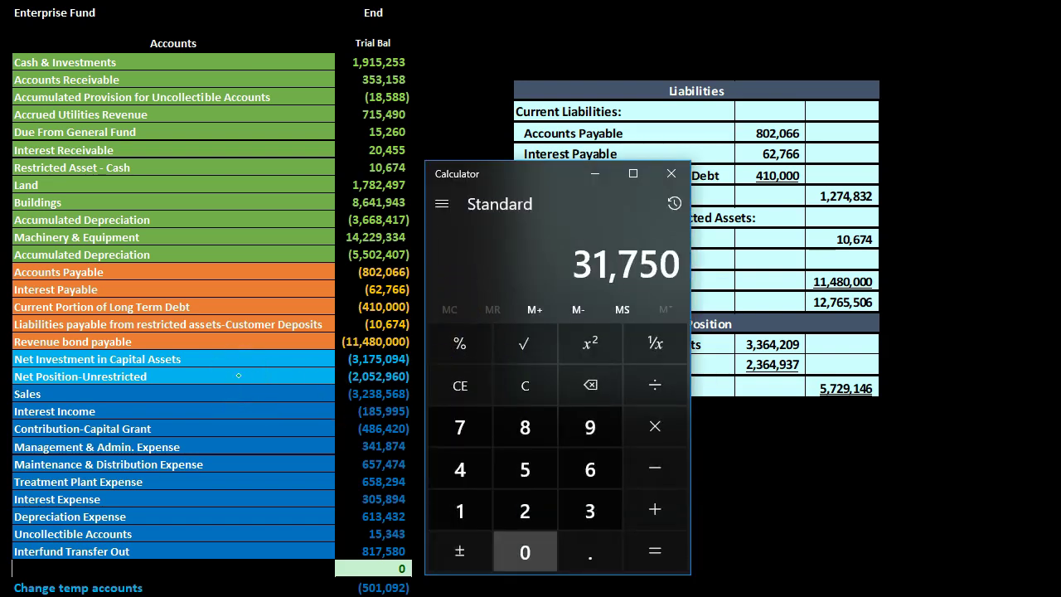
pyautogui.write('4+205296')
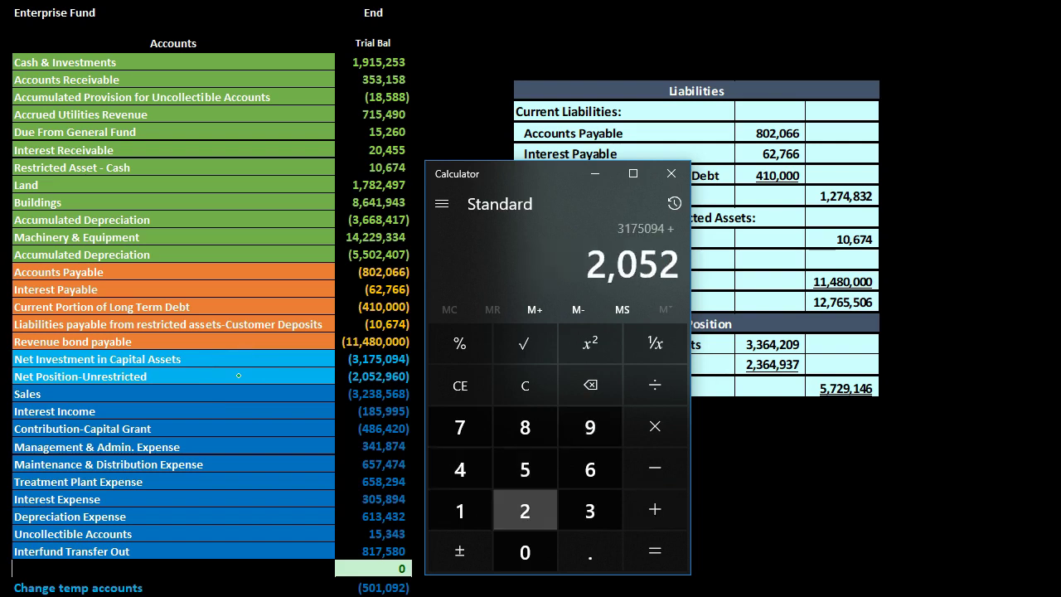
pyautogui.write('0+3288')
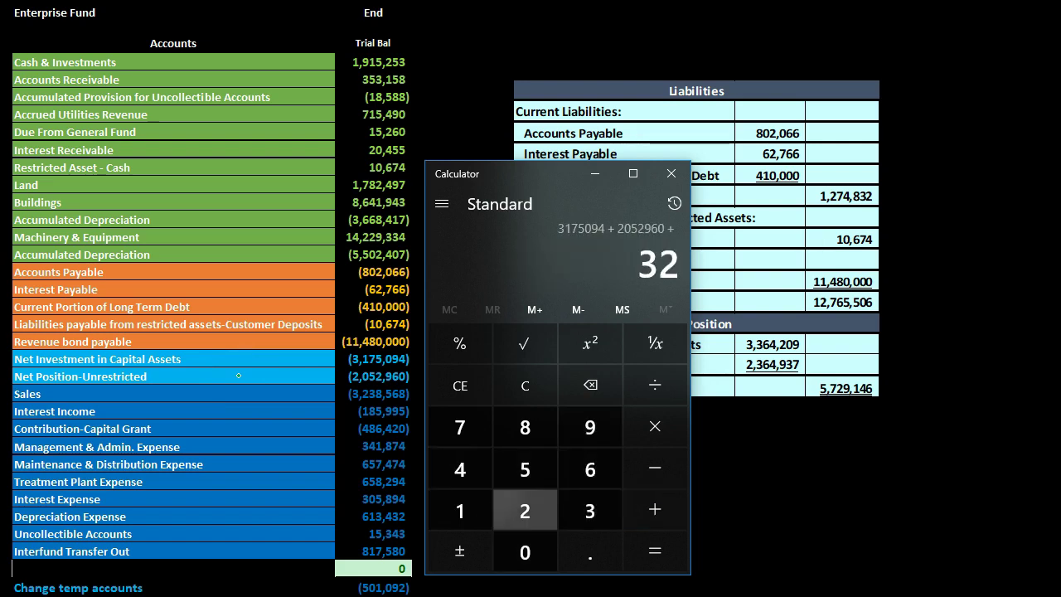
pyautogui.write('568+18')
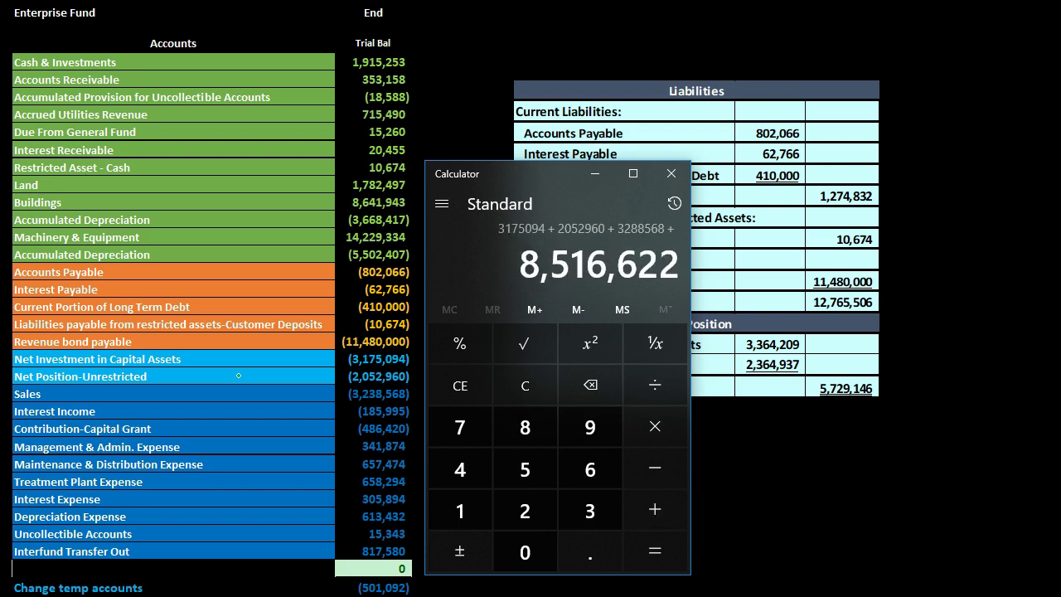
pyautogui.write('5995+4')
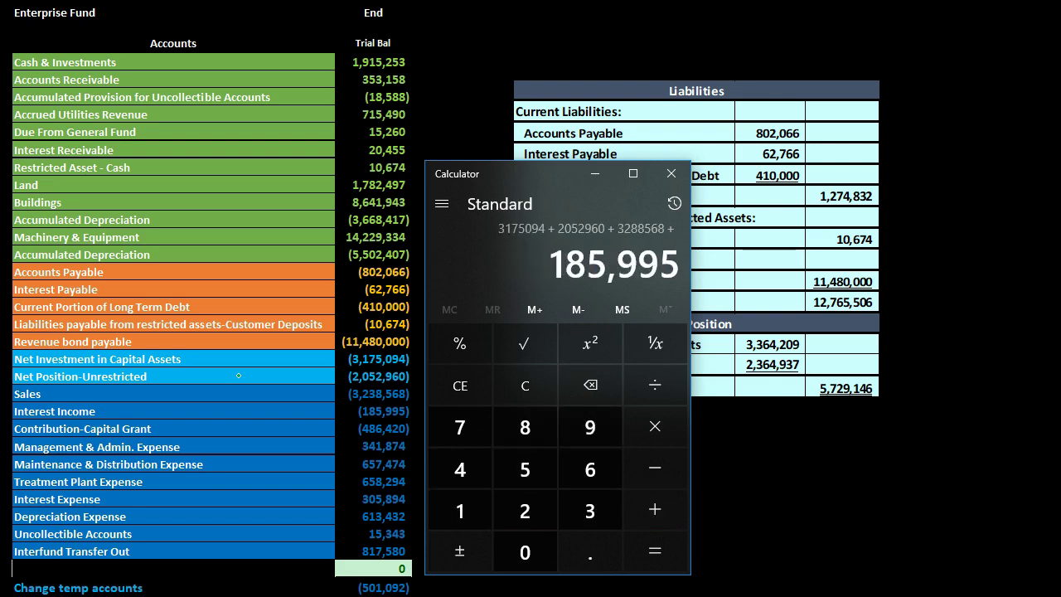
pyautogui.write('86420-')
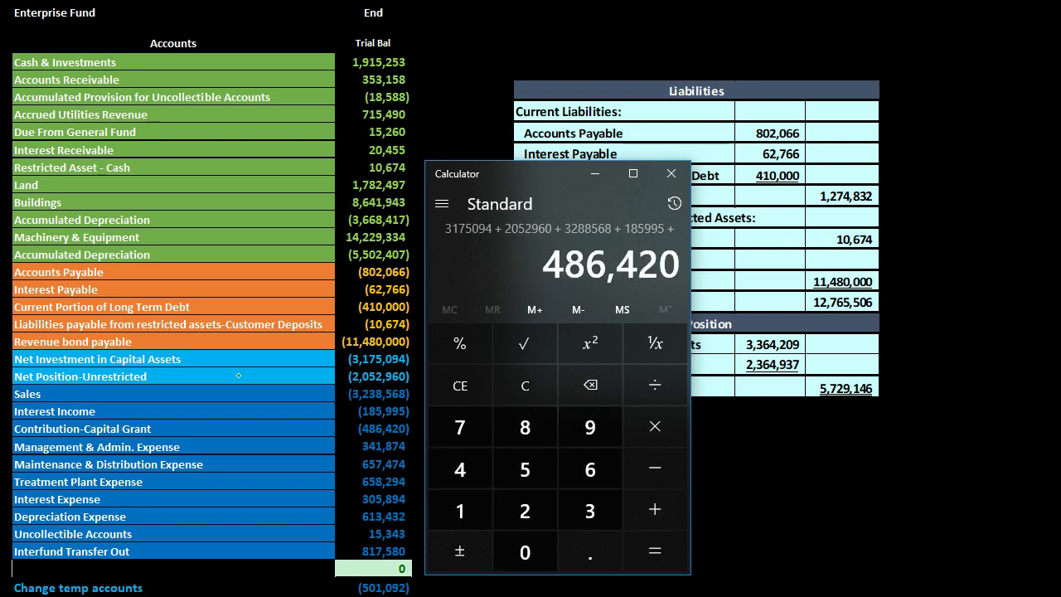
pyautogui.write('341874')
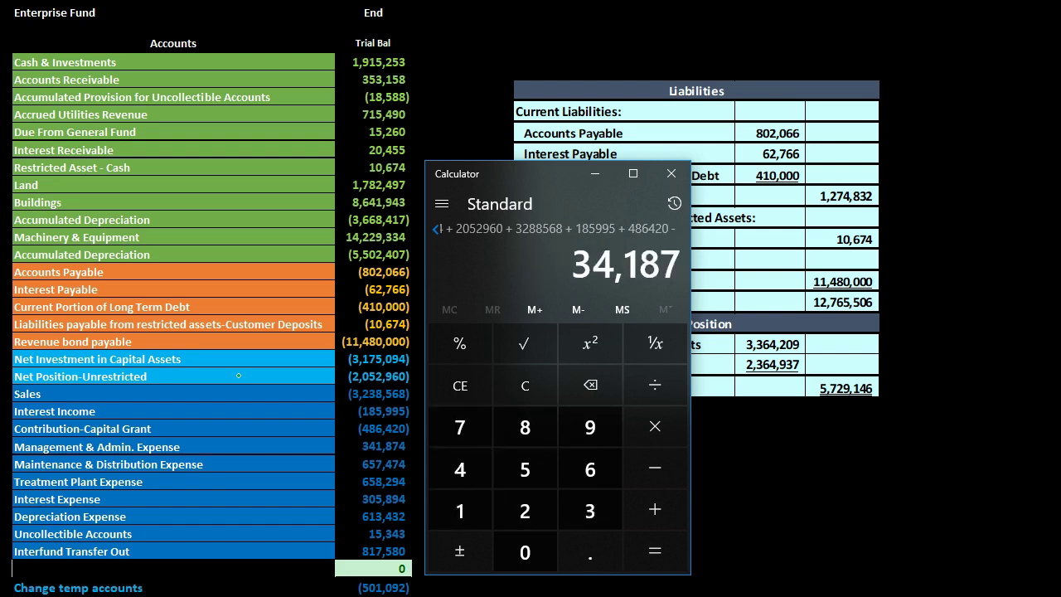
pyautogui.write('-657474')
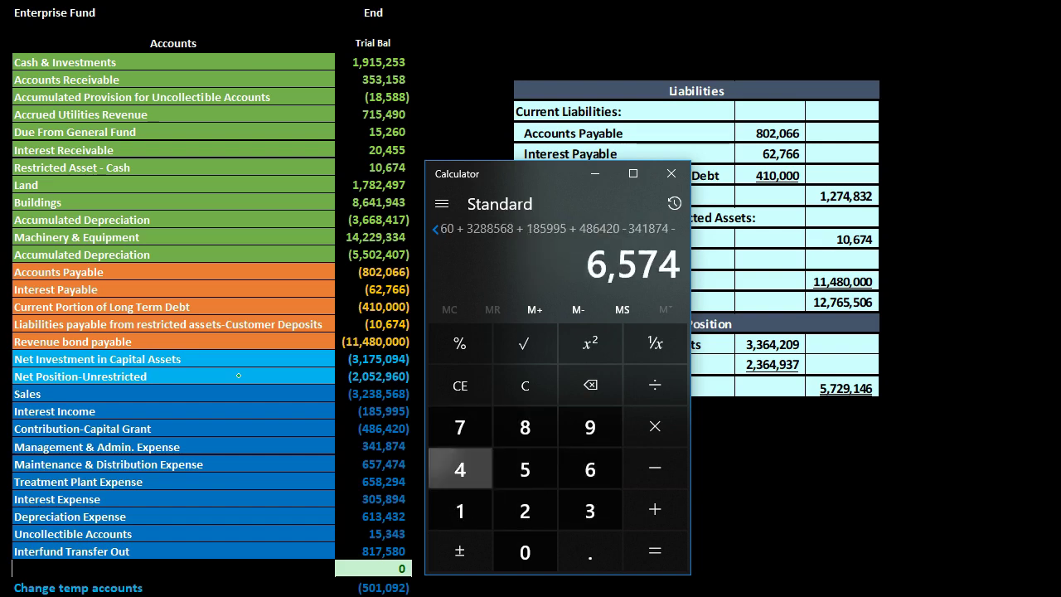
pyautogui.write('-658294')
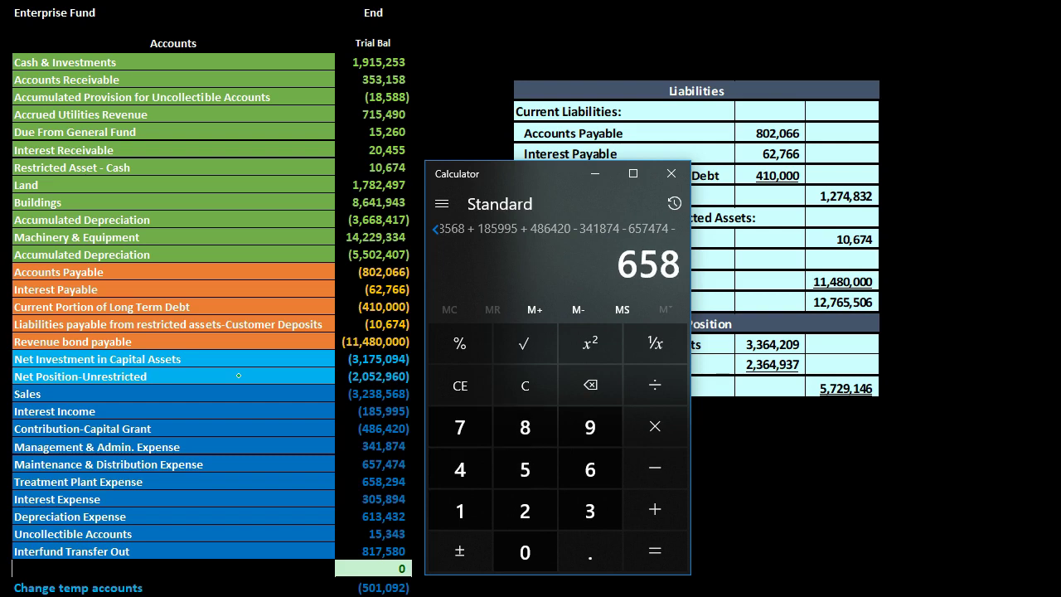
pyautogui.write('-')
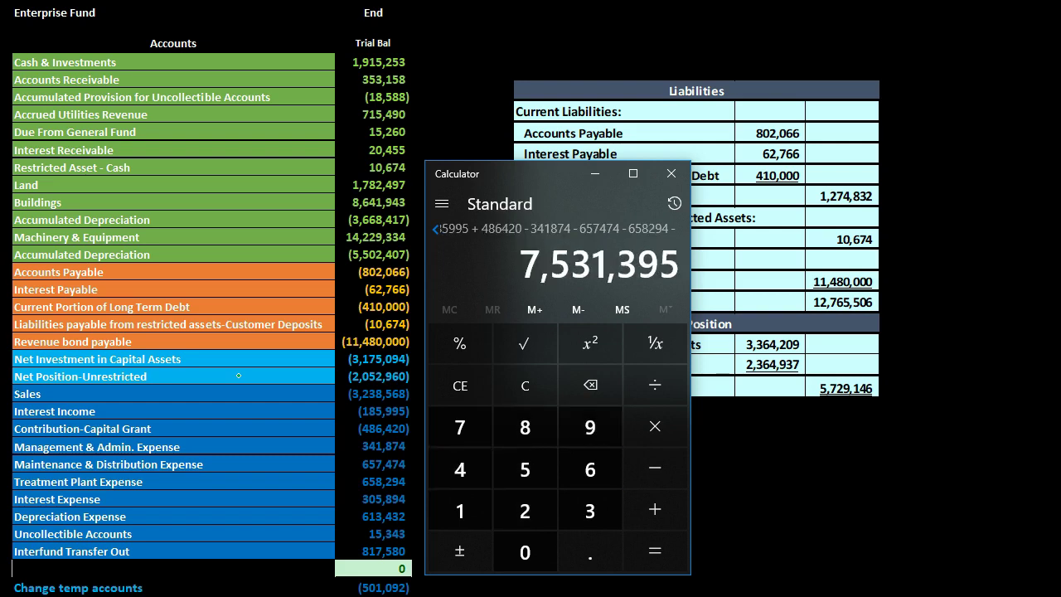
pyautogui.write('3058')
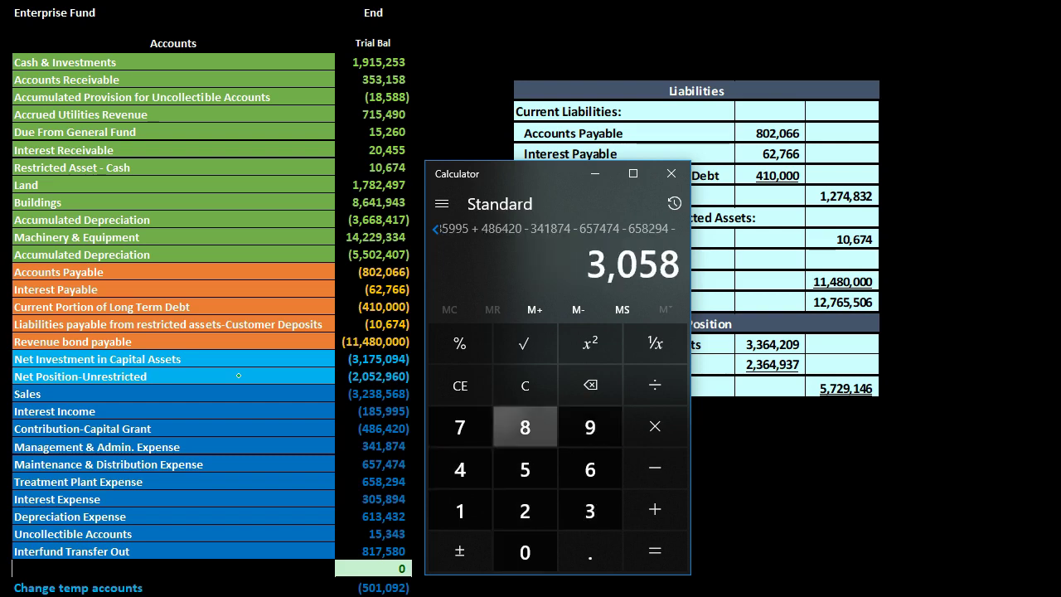
pyautogui.press('BackSpace')
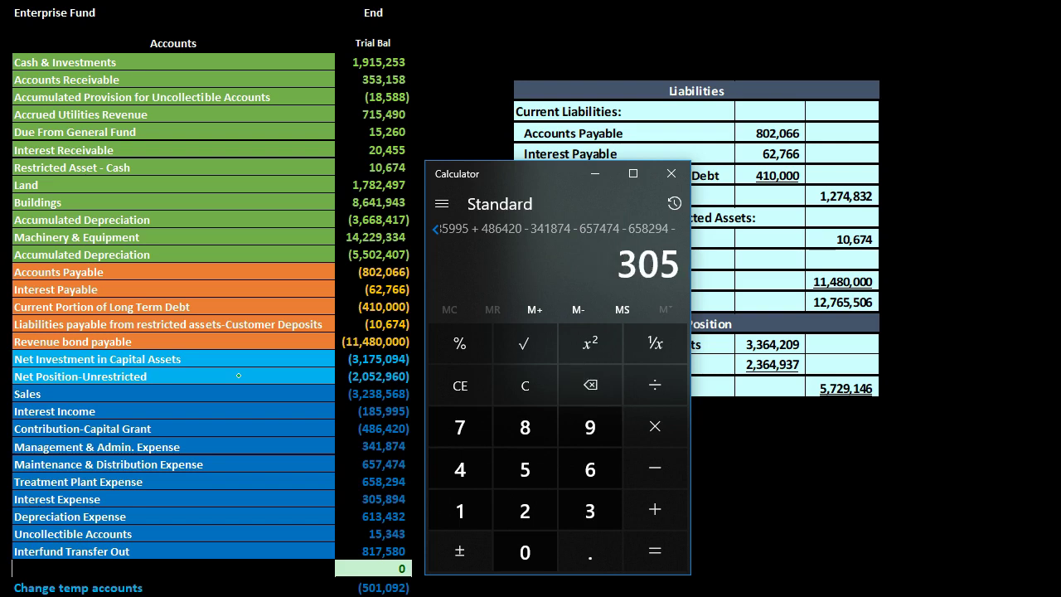
pyautogui.write('894')
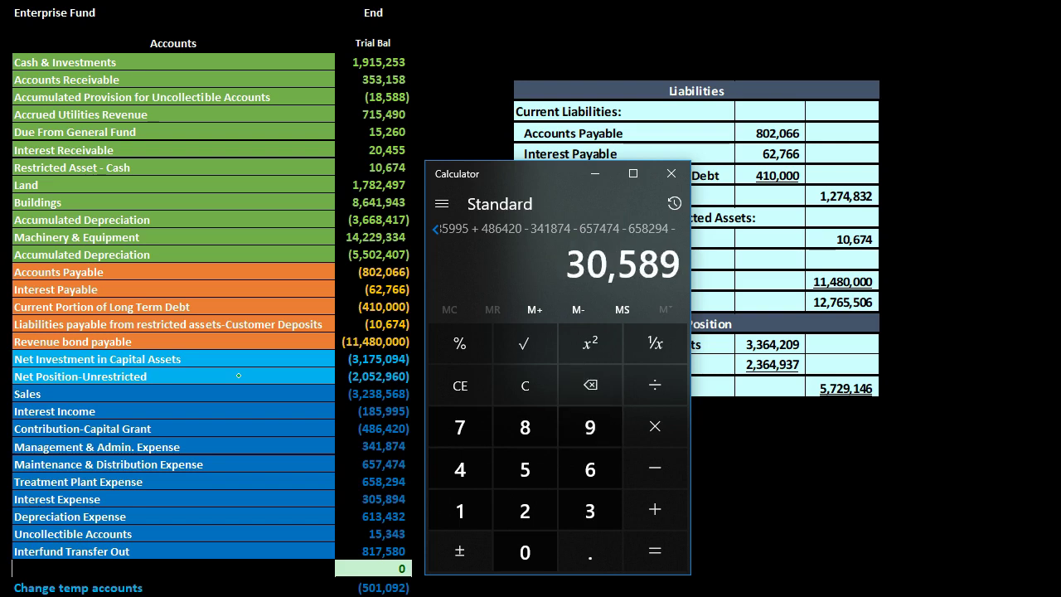
# - Subtract 613,432, 15,343 and 817,580 to reach a result of 5,779,146
pyautogui.press('-')
pyautogui.write('613432')
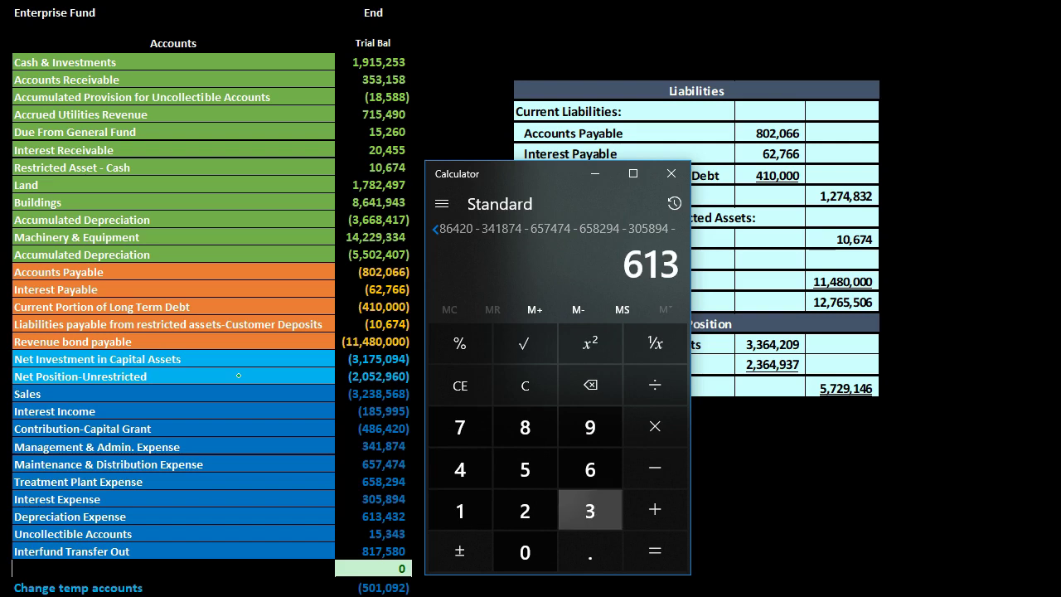
pyautogui.press('-')
pyautogui.write('15343')
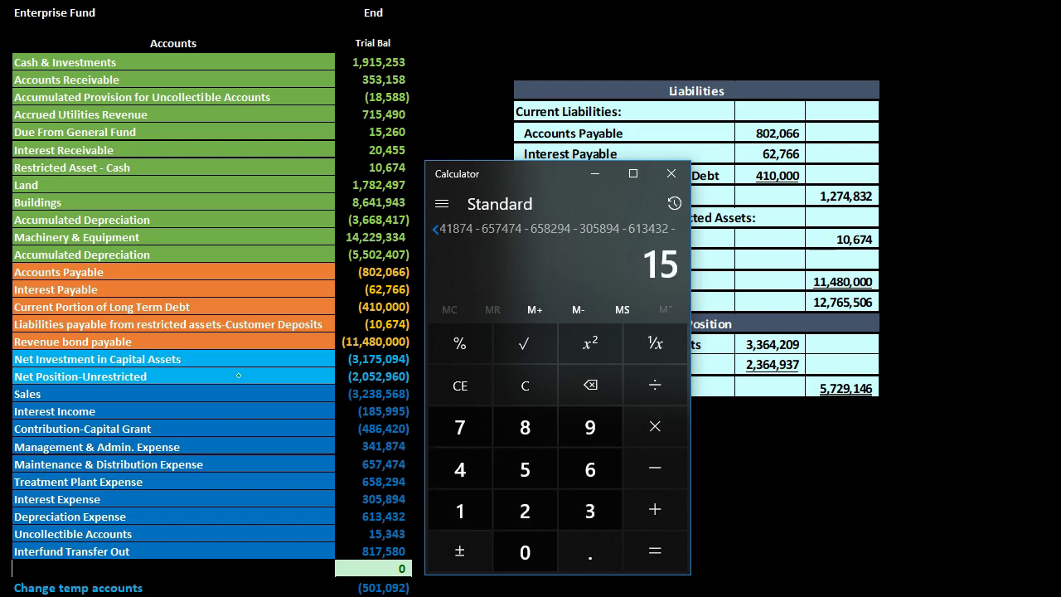
pyautogui.press('-')
pyautogui.write('81')
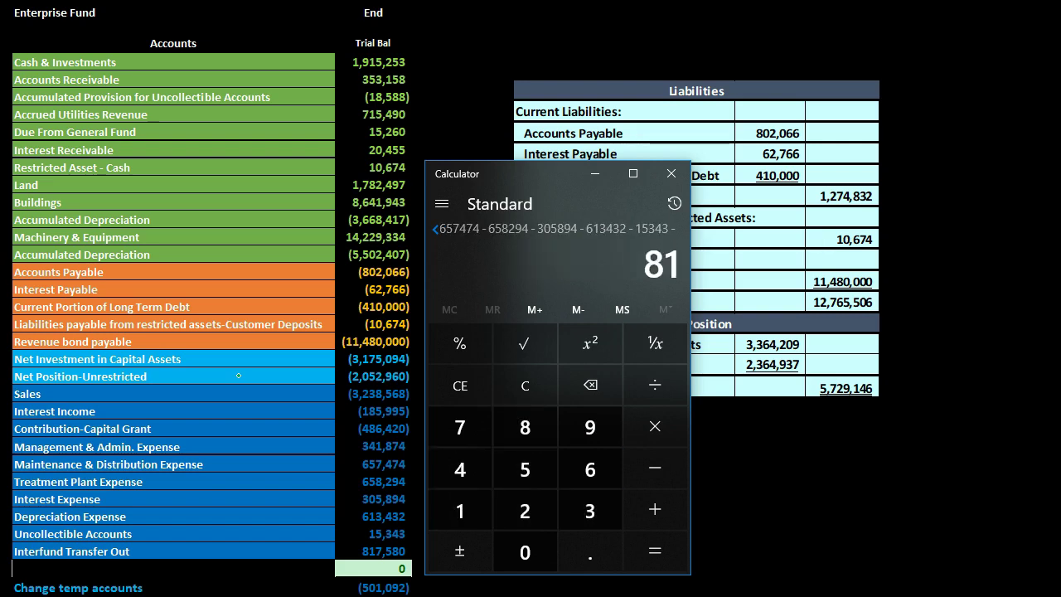
pyautogui.write('7,580')
pyautogui.press('Return')
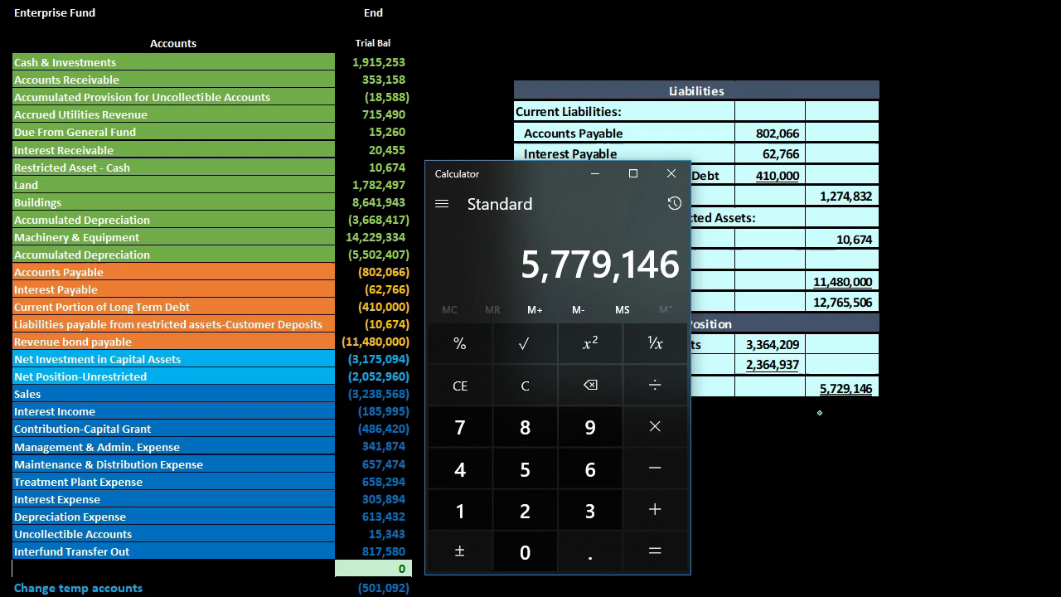
# - Move the calculator beside the 5,729,146 Total Net Position to compare, then close it
pyautogui.click(631, 236)
pyautogui.moveTo(543, 175); pyautogui.dragTo(578, 123)
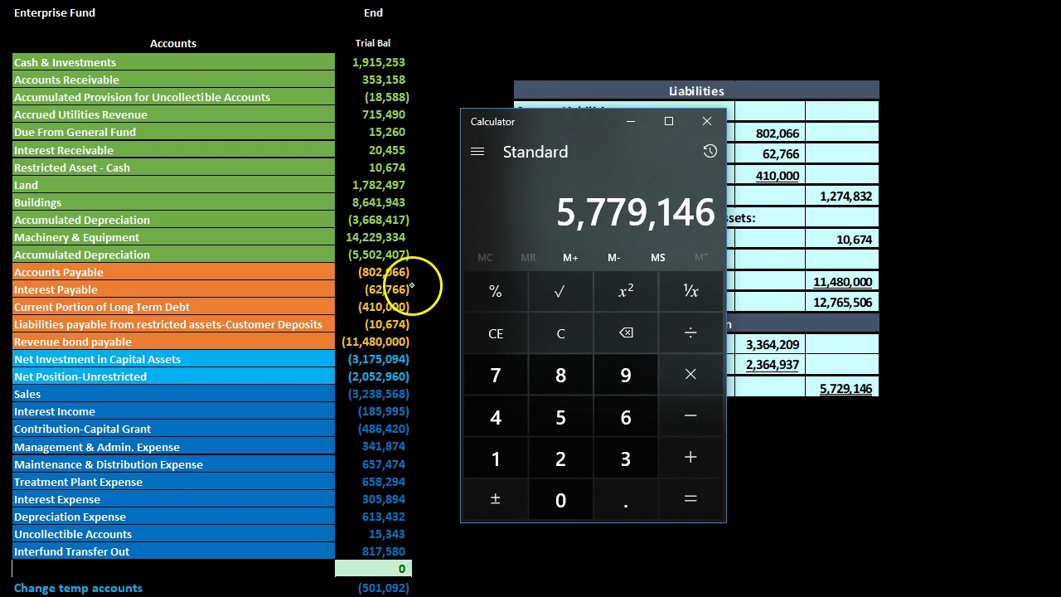
pyautogui.moveTo(561, 114); pyautogui.dragTo(444, 121)
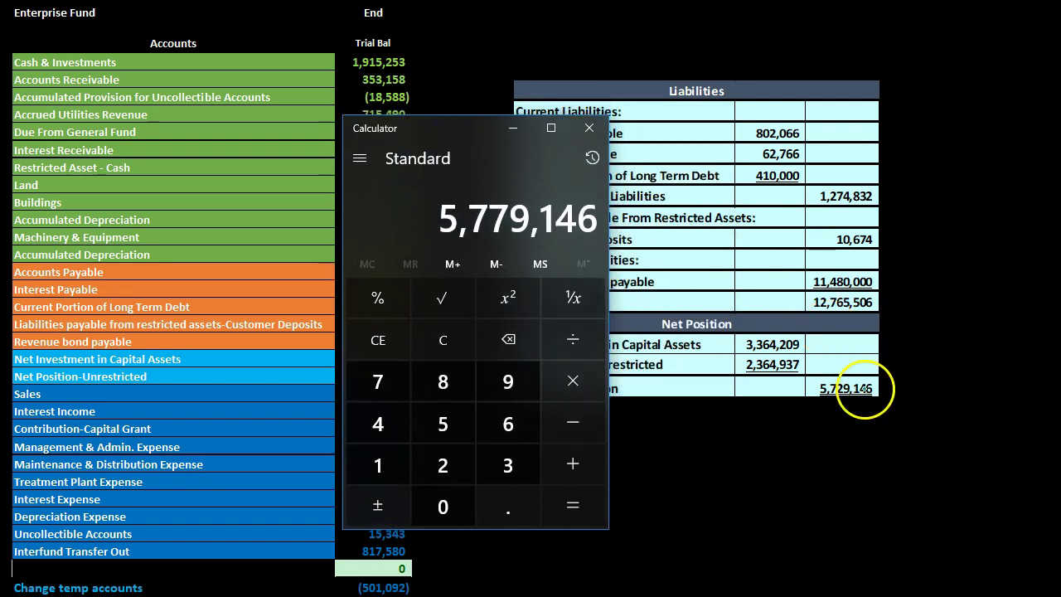
pyautogui.click(695, 311)
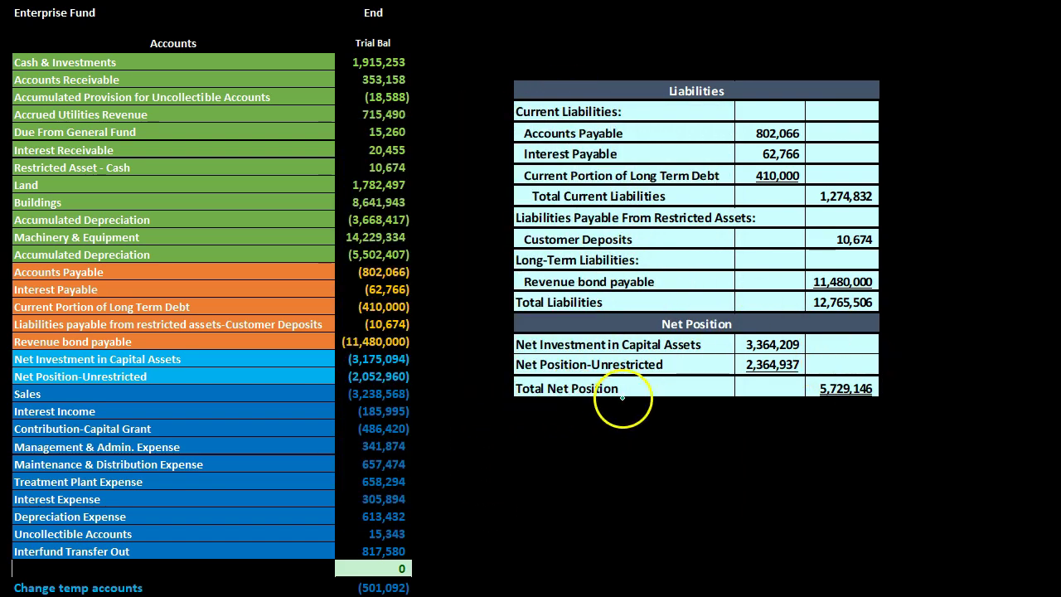